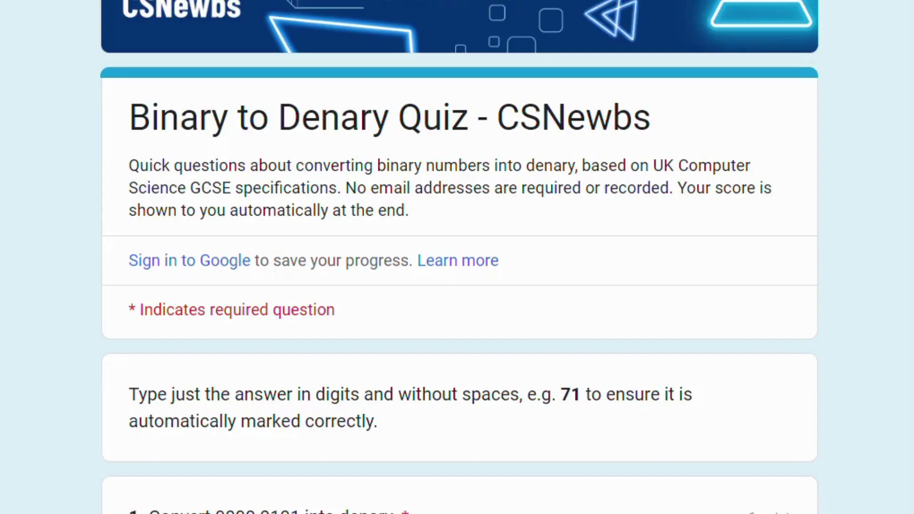
scroll(457, 285, down, 1)
scroll(457, 286, down, 1)
scroll(457, 287, down, 1)
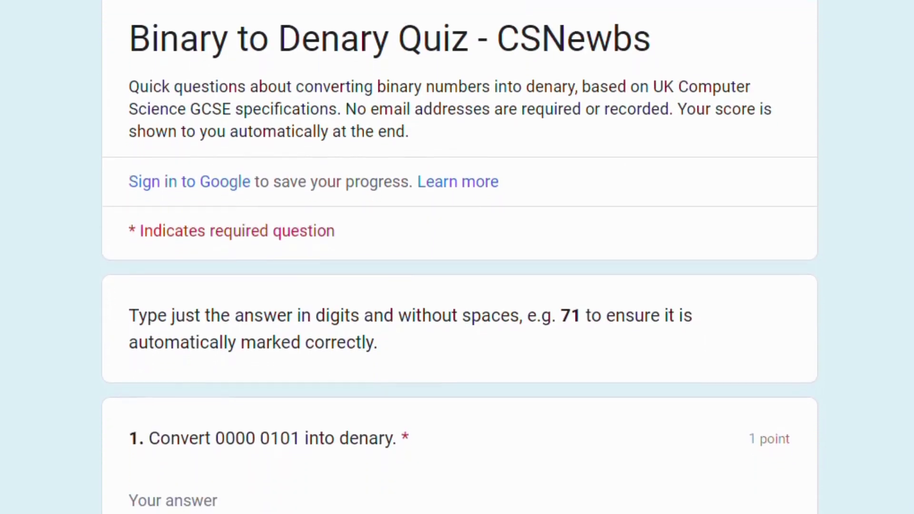
scroll(457, 286, down, 1)
scroll(458, 287, down, 1)
scroll(457, 286, down, 1)
scroll(457, 286, down, 1)
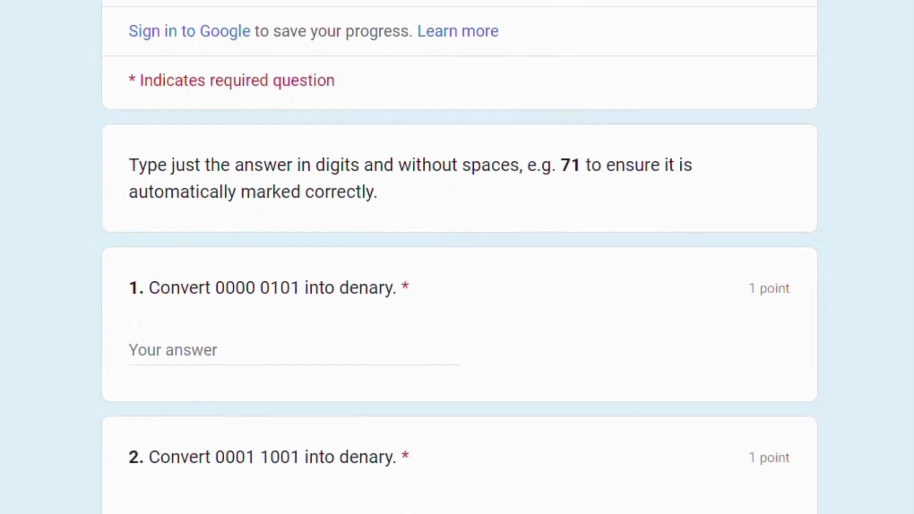
scroll(458, 286, down, 1)
scroll(457, 286, down, 1)
scroll(457, 285, down, 1)
scroll(457, 285, down, 1)
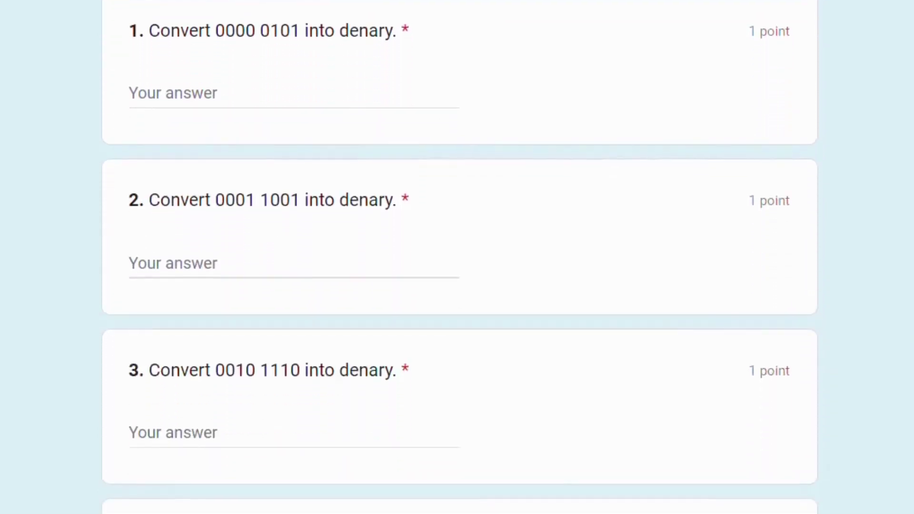
scroll(457, 286, down, 1)
scroll(458, 286, down, 1)
scroll(457, 286, down, 1)
scroll(457, 286, down, 1)
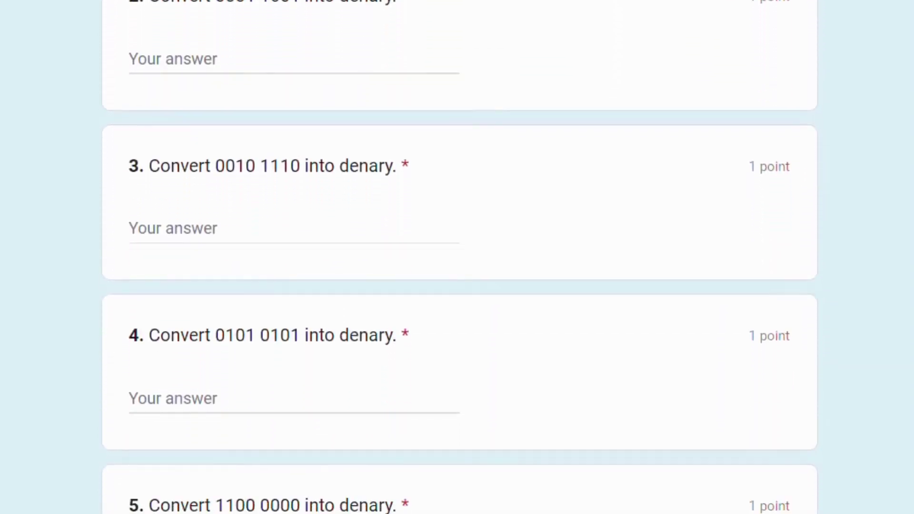
scroll(457, 285, down, 1)
scroll(457, 285, down, 1)
scroll(457, 286, down, 1)
scroll(457, 286, down, 2)
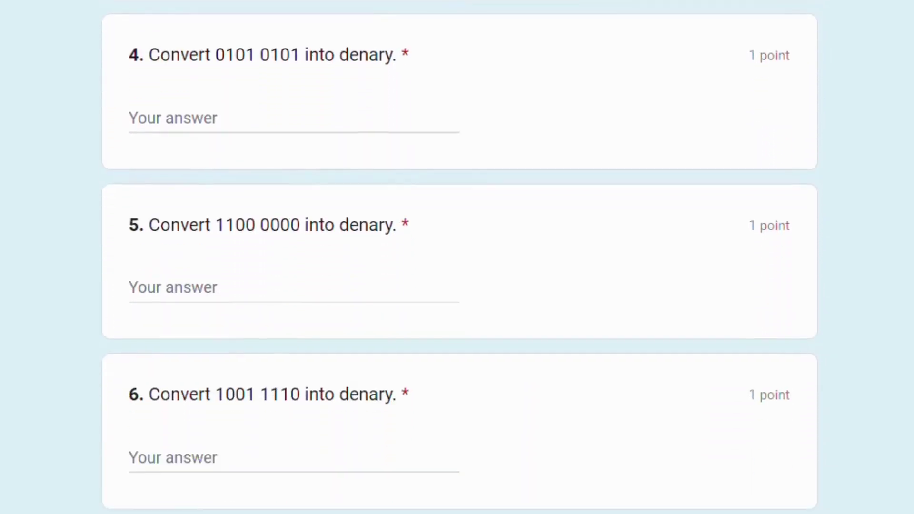
scroll(457, 286, down, 1)
scroll(458, 286, down, 1)
scroll(457, 286, down, 2)
scroll(458, 285, down, 1)
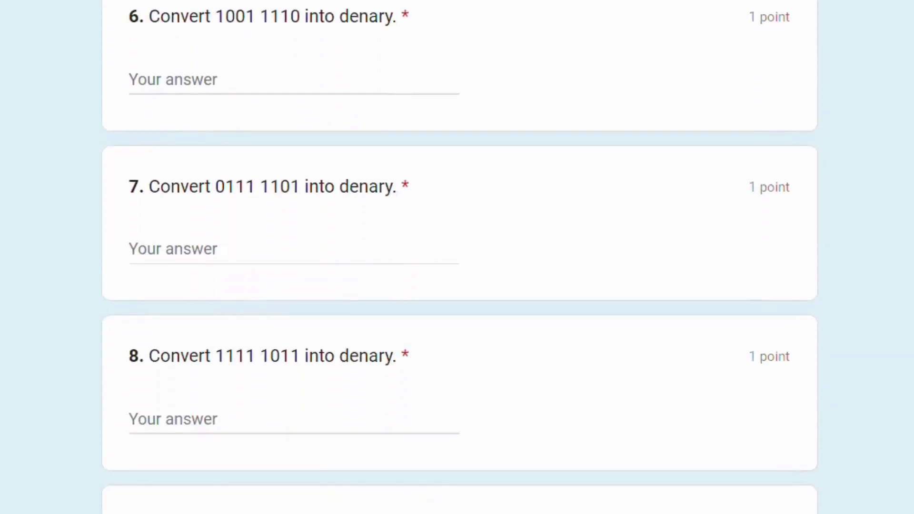
scroll(457, 285, down, 1)
scroll(457, 286, down, 2)
scroll(457, 285, down, 1)
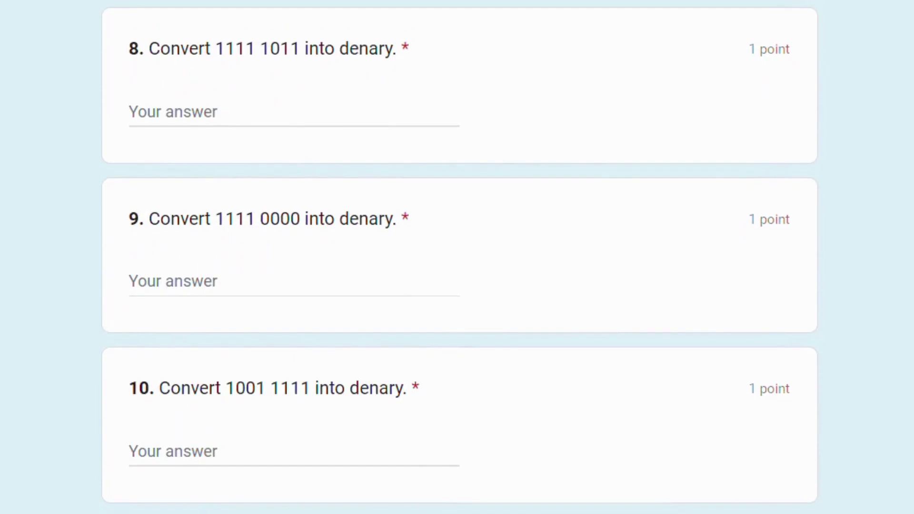
scroll(457, 257, up, 1)
scroll(457, 257, up, 1)
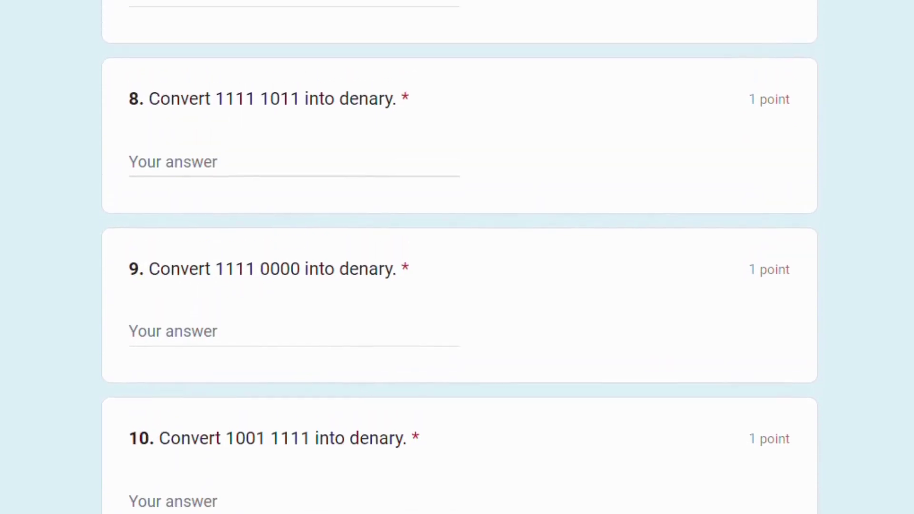
scroll(457, 258, up, 1)
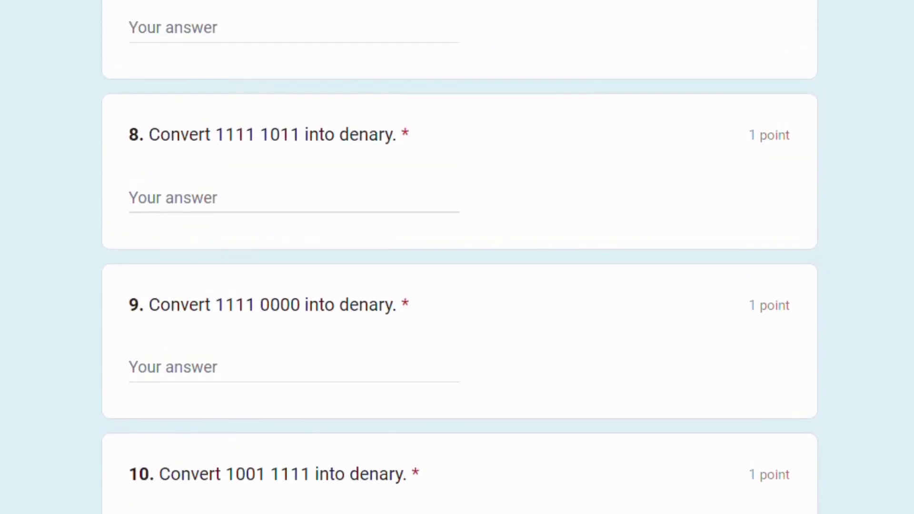